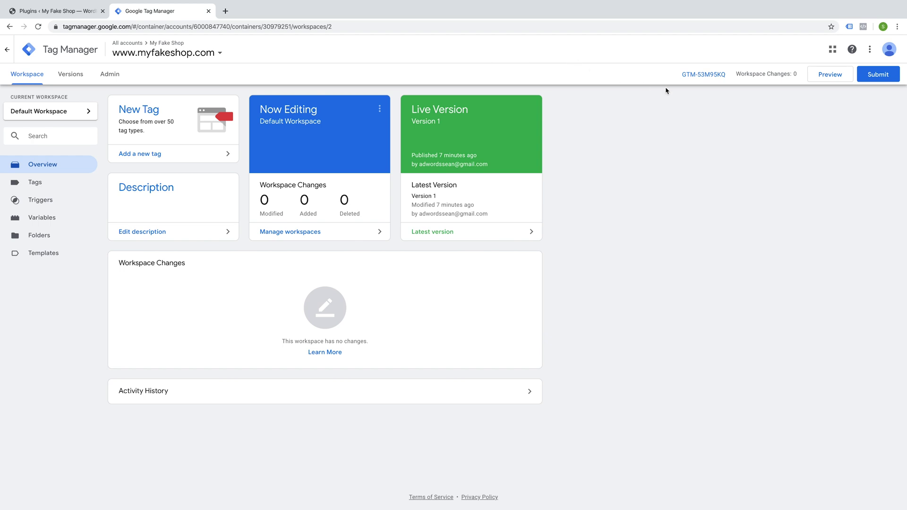
- Copy the GTM container ID and return to the WordPress tab
right_click(702, 76)
click(723, 134)
click(47, 10)
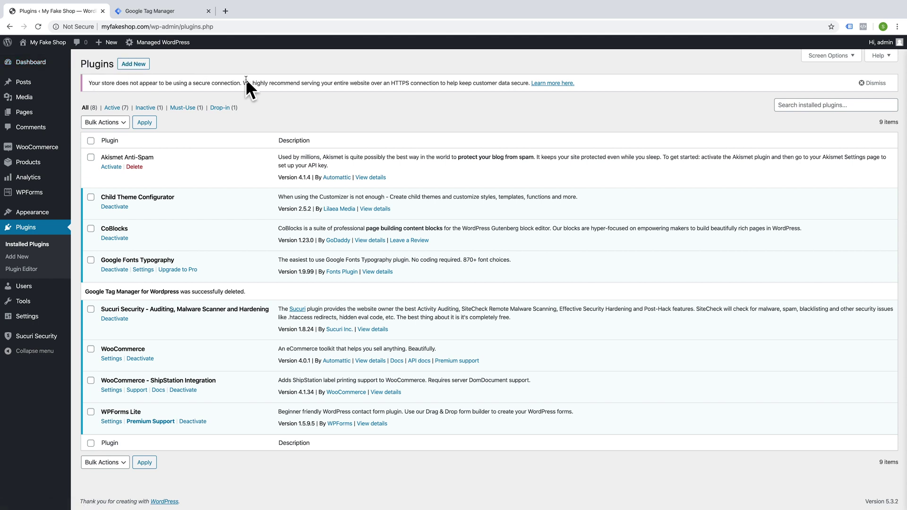
- Search new plugins for 'Google Tag Manager' and install Google Tag Manager for WordPress
mouse_move(36, 48)
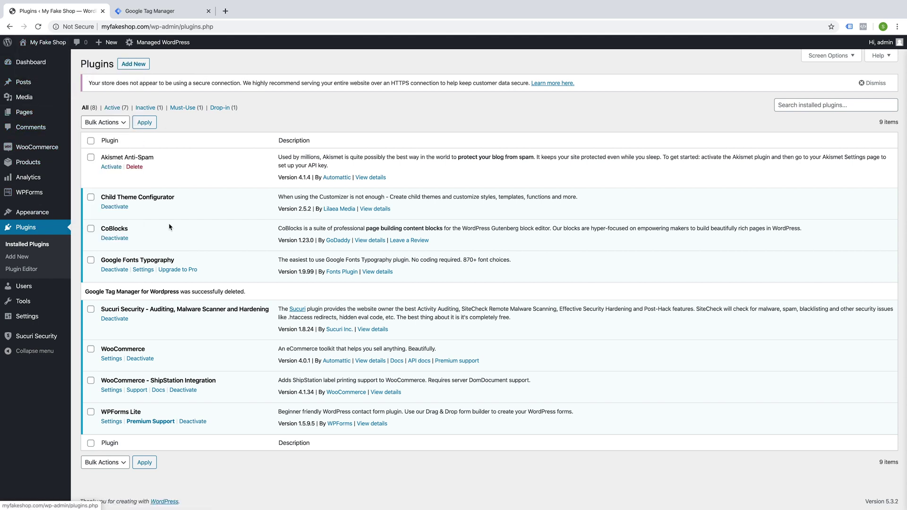
click(137, 65)
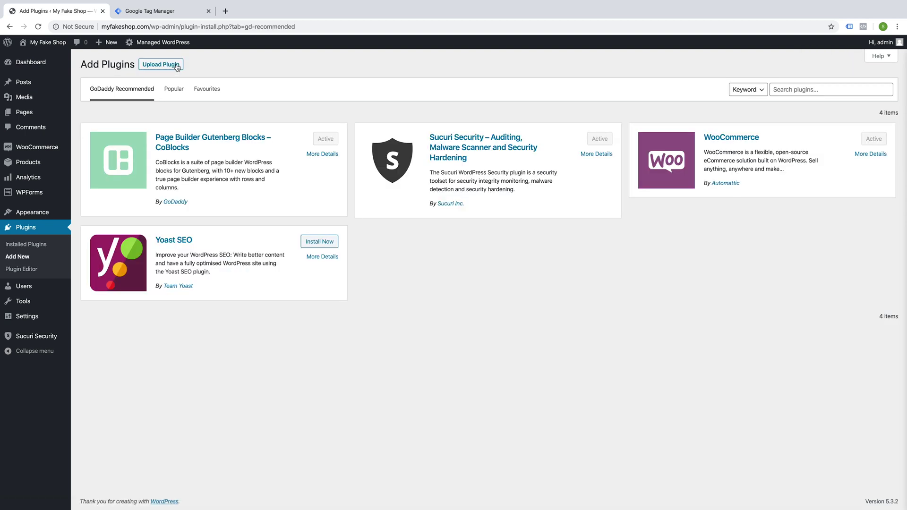
click(821, 89)
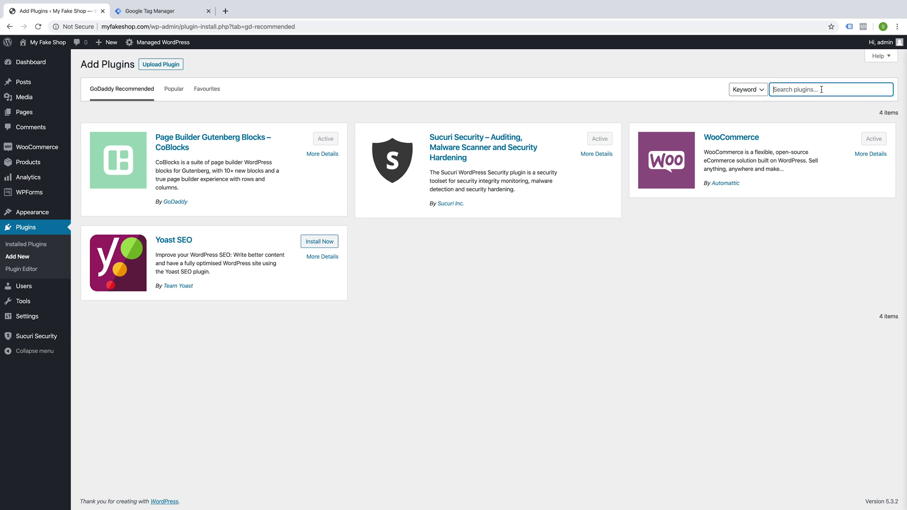
text(Google Tag Manager)
key(Return)
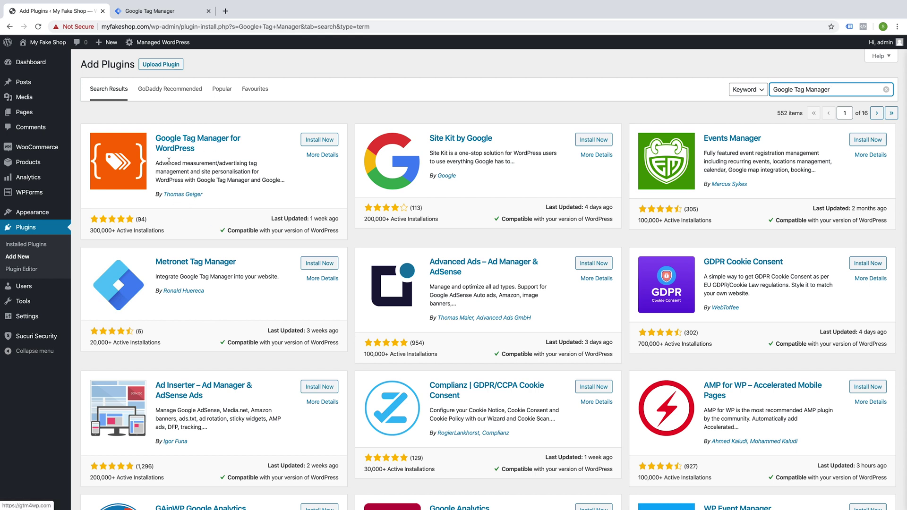
click(325, 140)
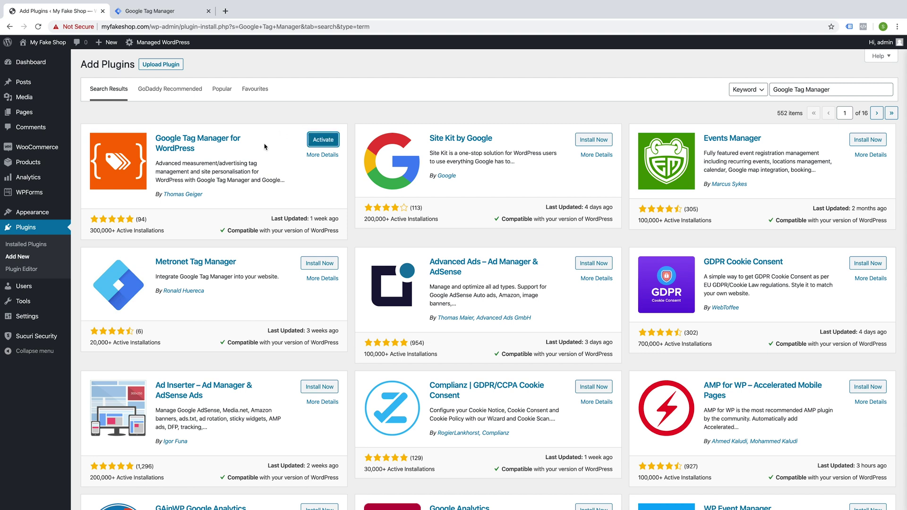
- Activate the Google Tag Manager for WordPress plugin and locate its entry under Settings
click(331, 143)
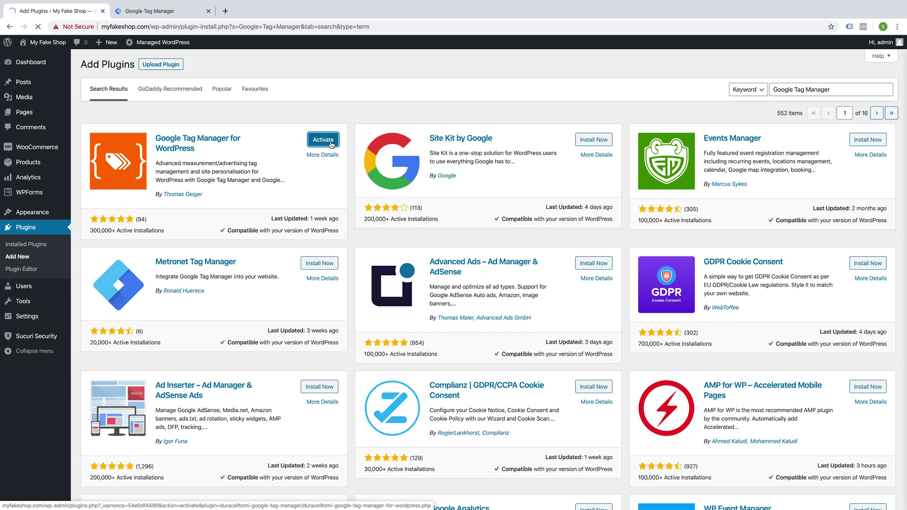
scroll(260, 192, down, 2)
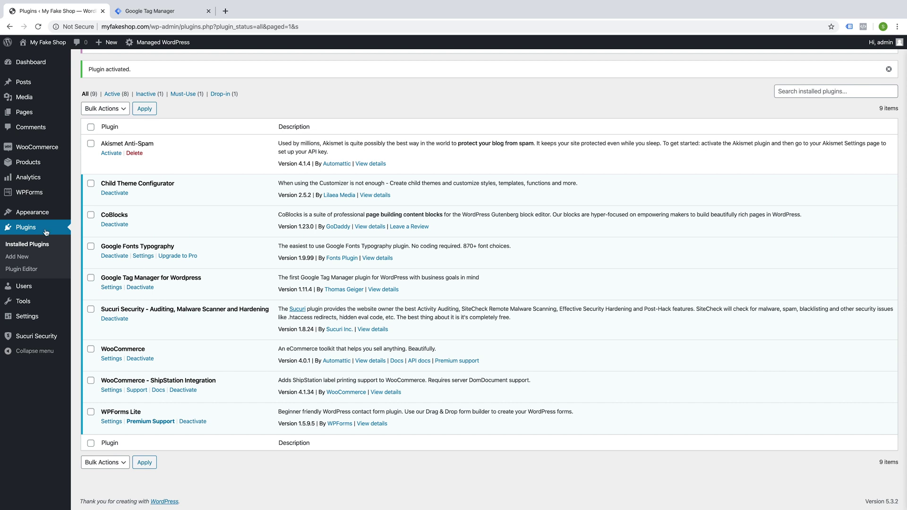
mouse_move(34, 302)
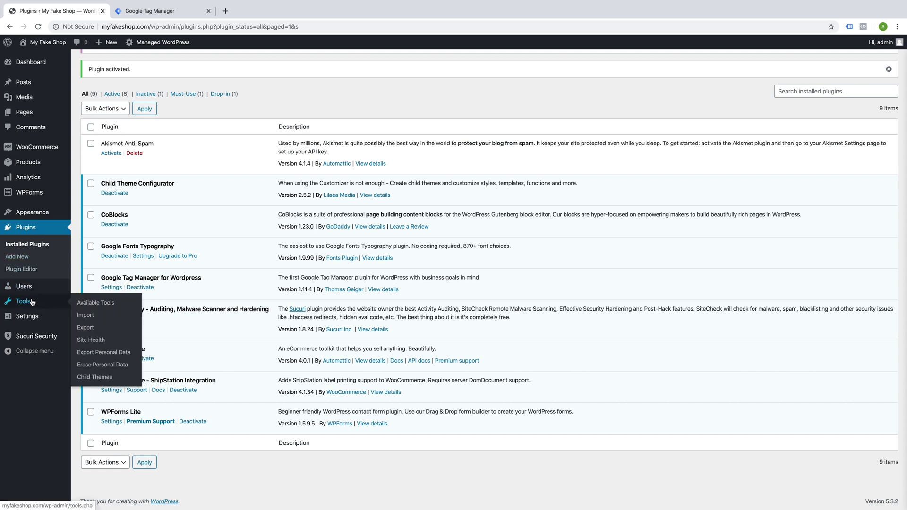
mouse_move(36, 322)
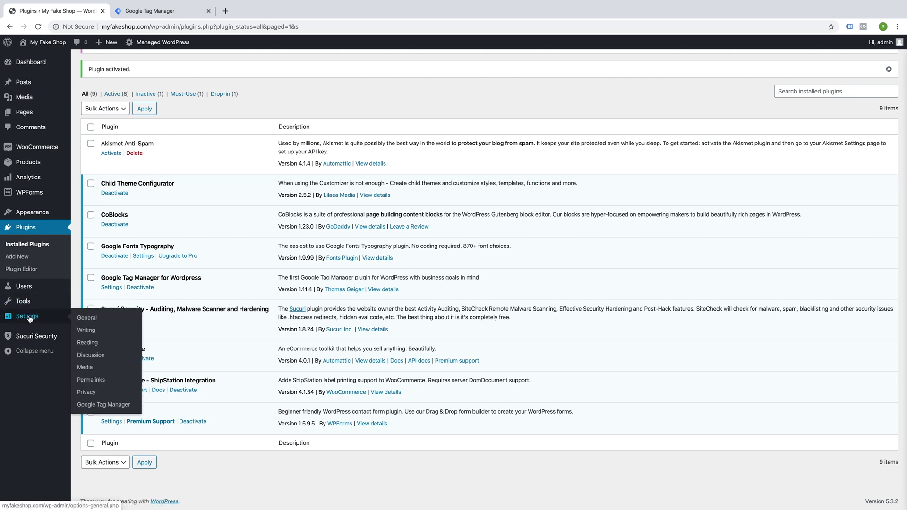
- Paste GTM-53M95KQ into the plugin's Google Tag Manager ID field and save the settings
click(98, 406)
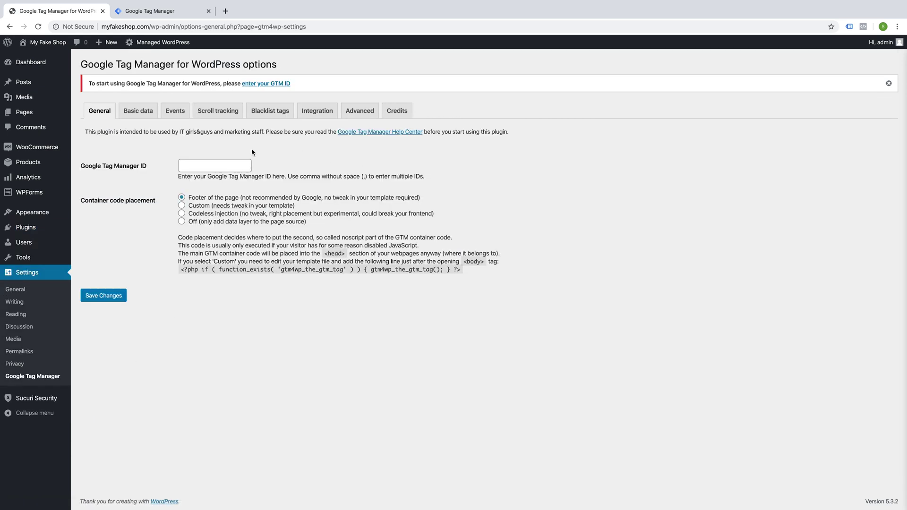
click(202, 166)
key(ctrl+v)
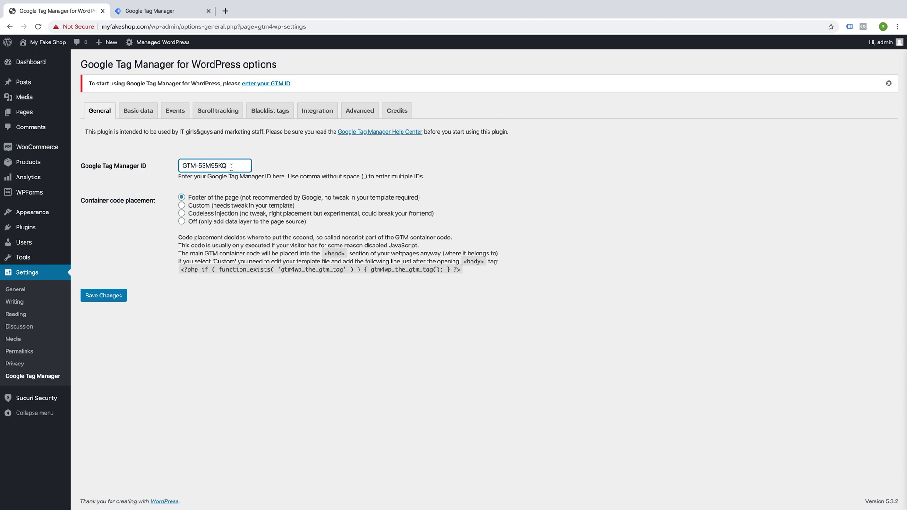
click(107, 297)
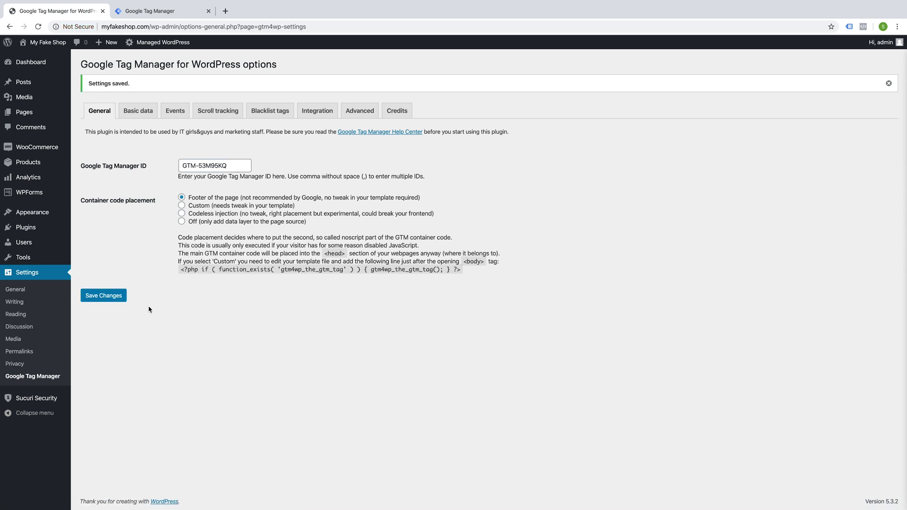
- Open the live shop site myfakeshop.com in a new browser tab
mouse_move(42, 42)
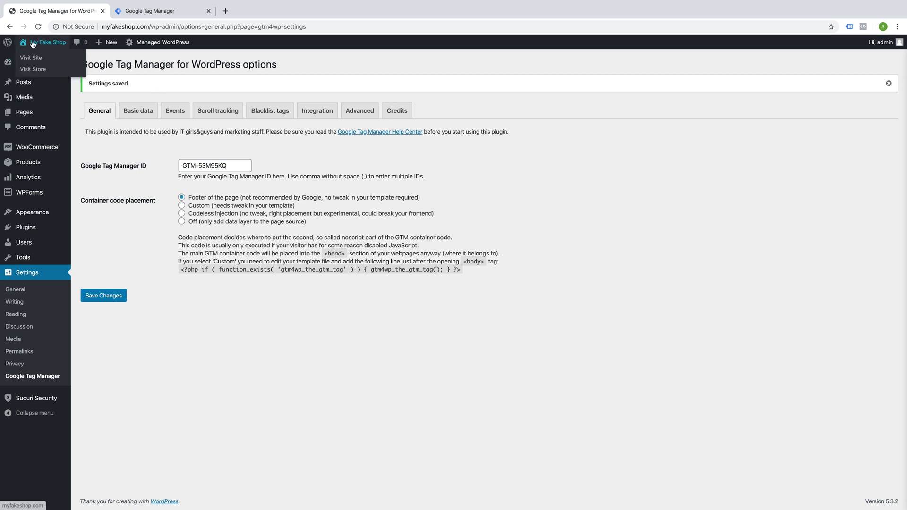
right_click(33, 59)
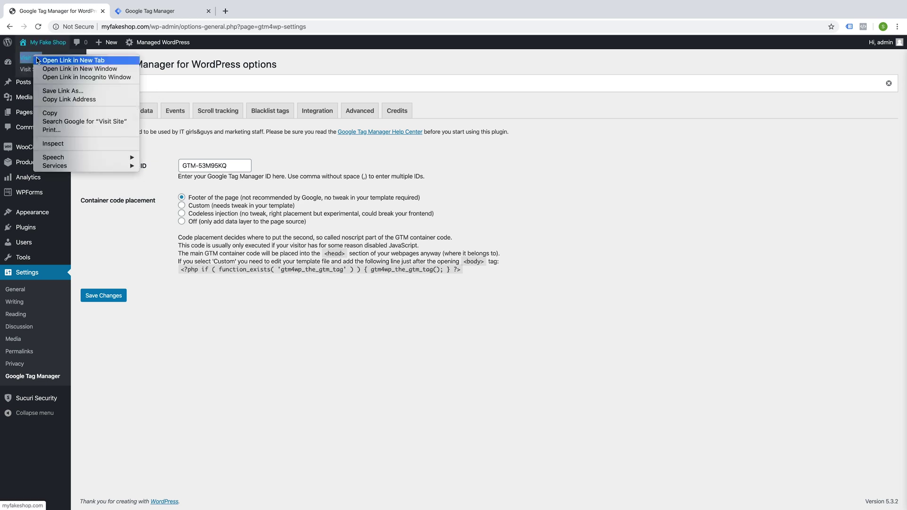
click(37, 60)
click(156, 15)
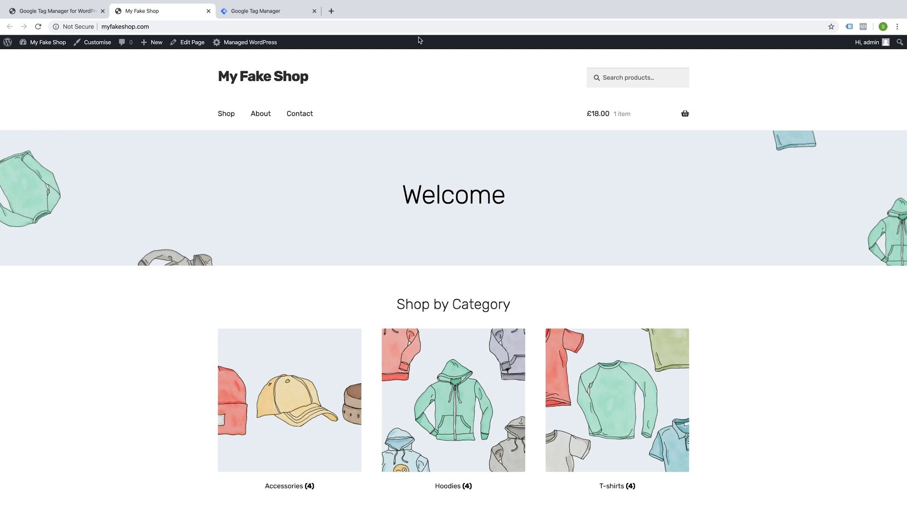
- Enable Tag Assistant on the shop page, reload, and confirm GTM-53M95KQ is detected
click(849, 27)
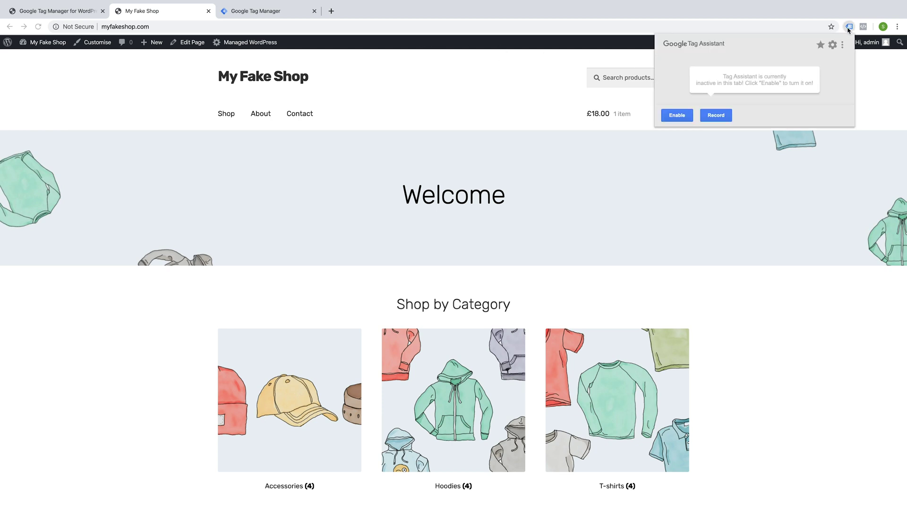
click(677, 117)
click(38, 26)
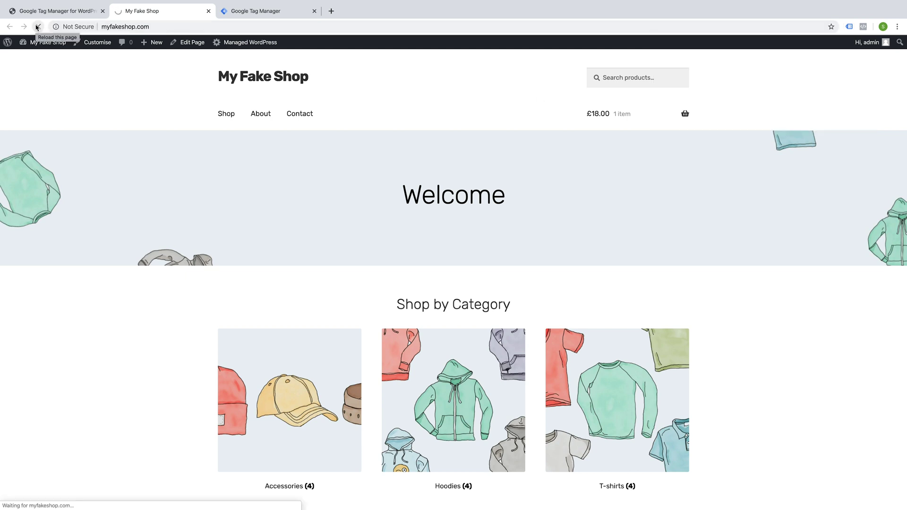
click(849, 27)
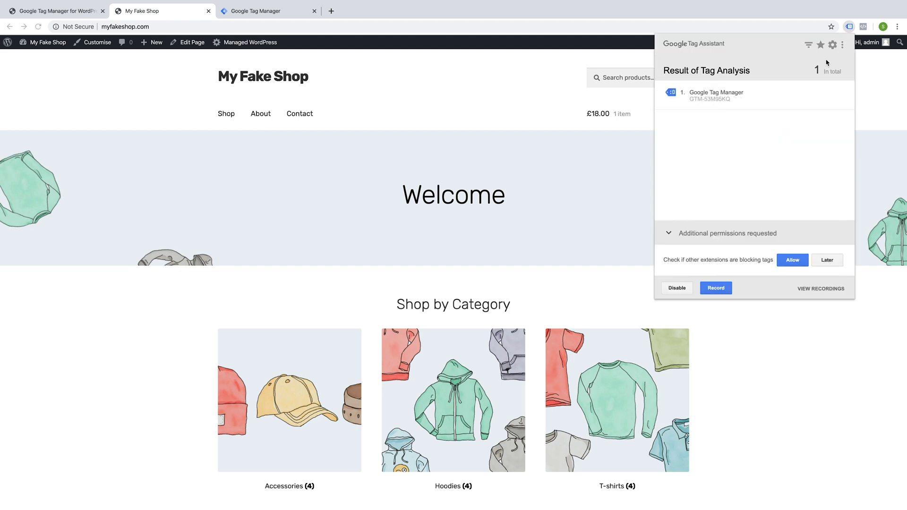
click(849, 28)
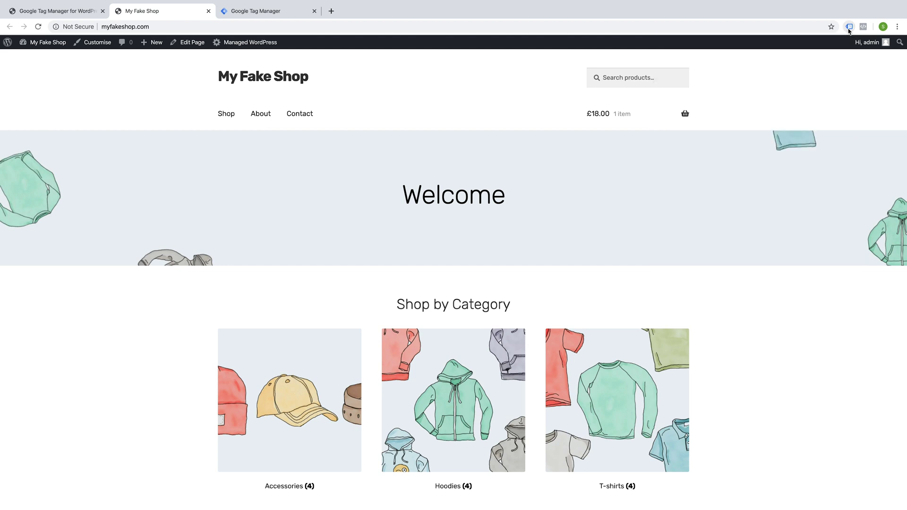
click(241, 15)
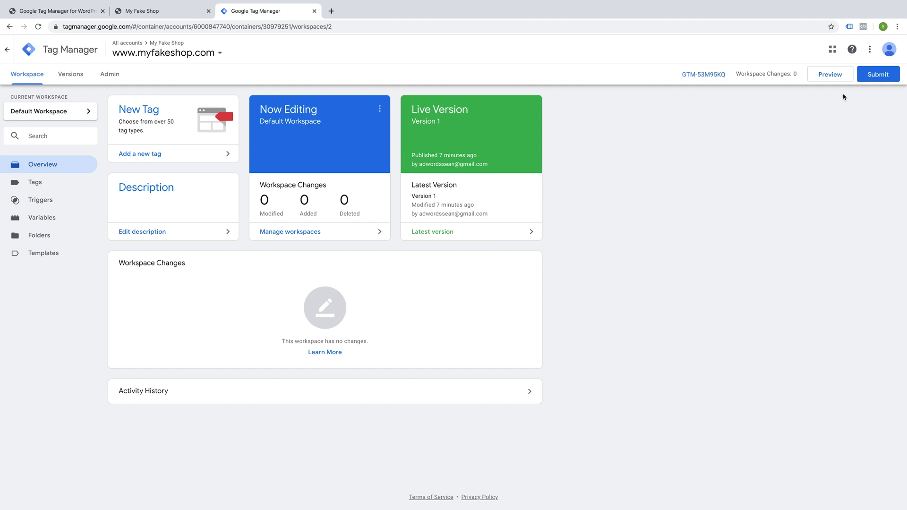
- Start GTM preview mode and reload the shop to see the GTM-53M95KQ debug pane
click(829, 79)
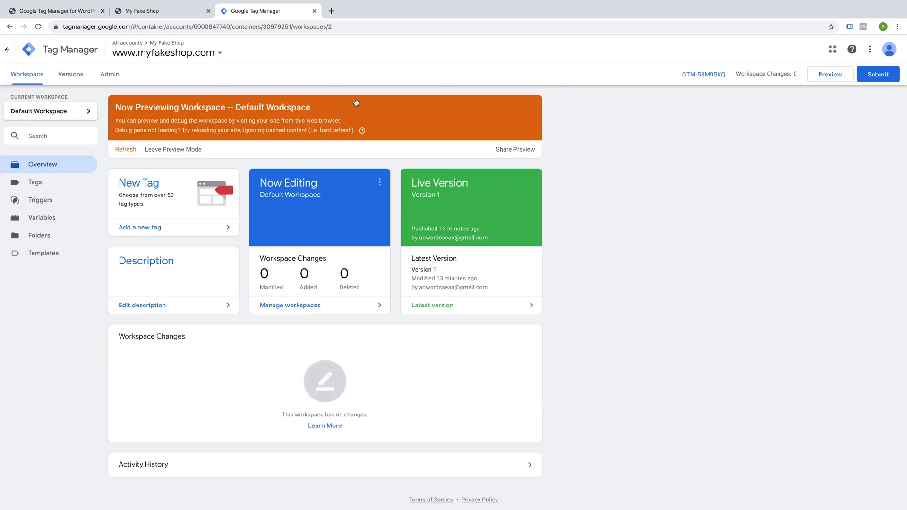
click(156, 13)
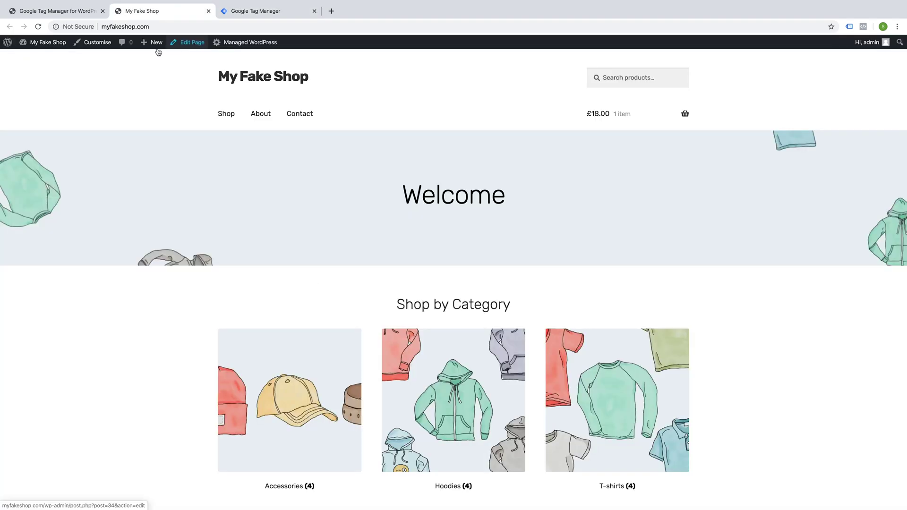
click(38, 28)
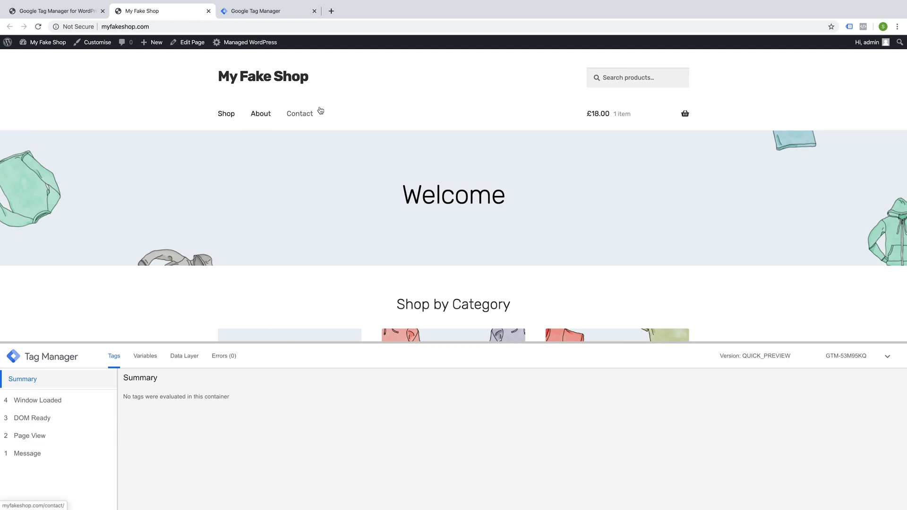
click(236, 18)
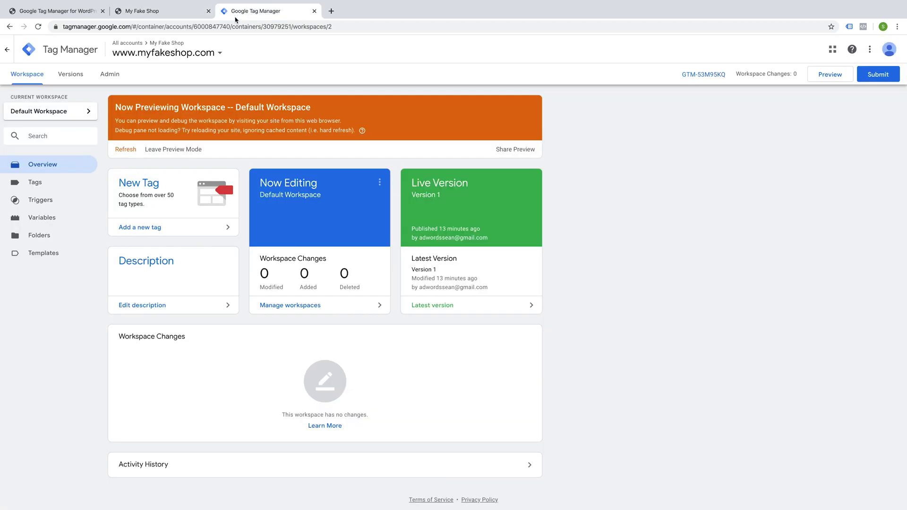
click(171, 18)
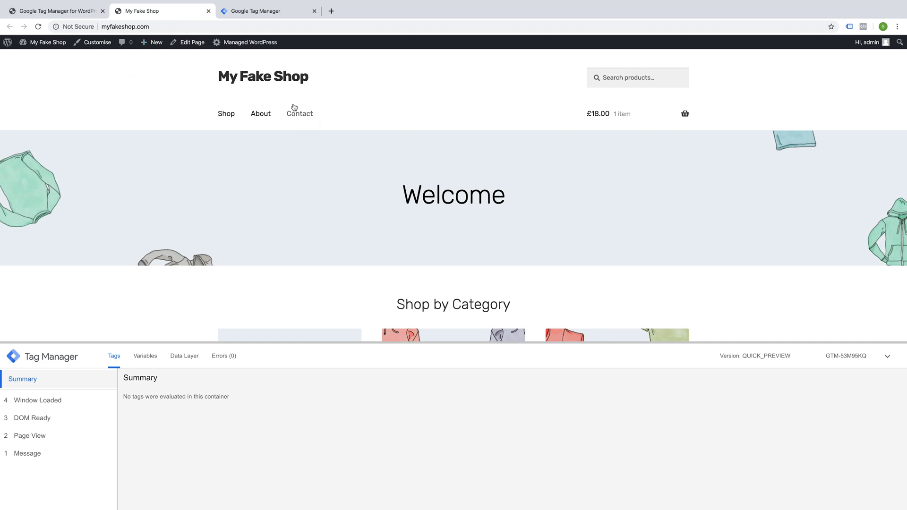
click(241, 11)
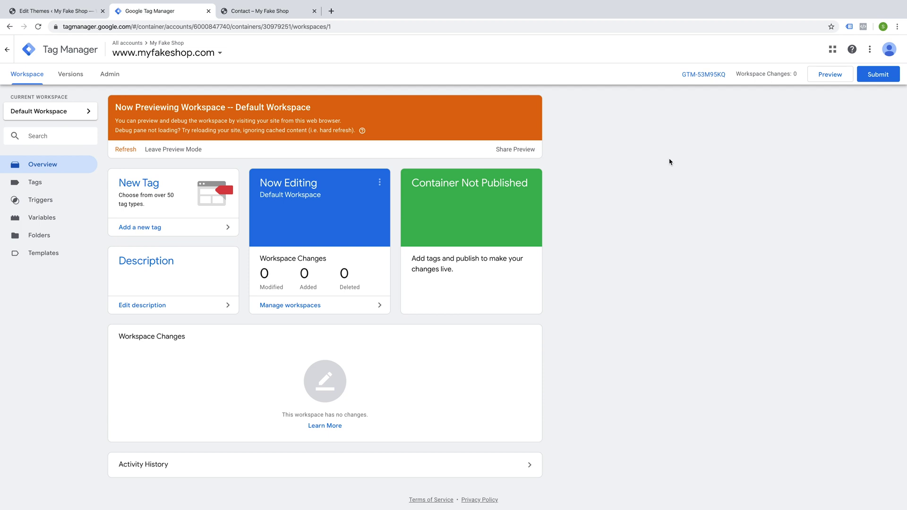
- Exit preview mode and publish the container as version 'Initial GTM'
click(172, 150)
click(517, 141)
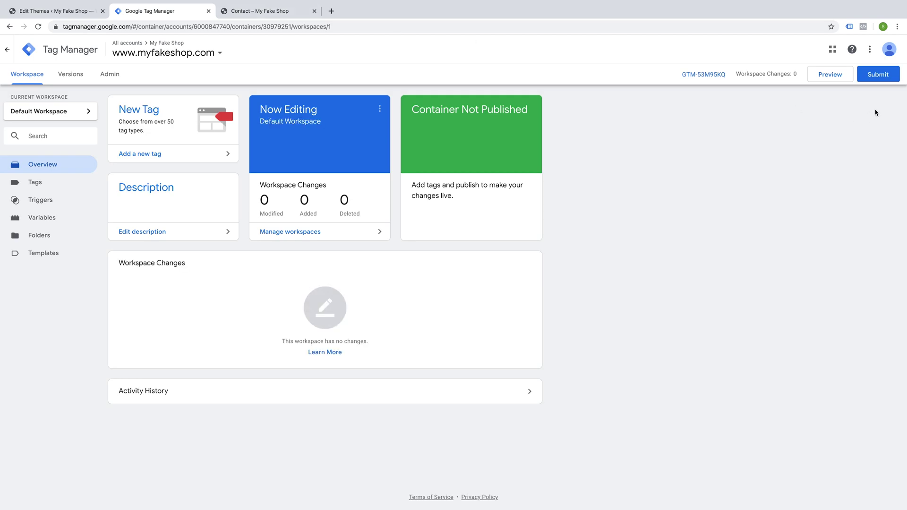
click(874, 73)
click(431, 150)
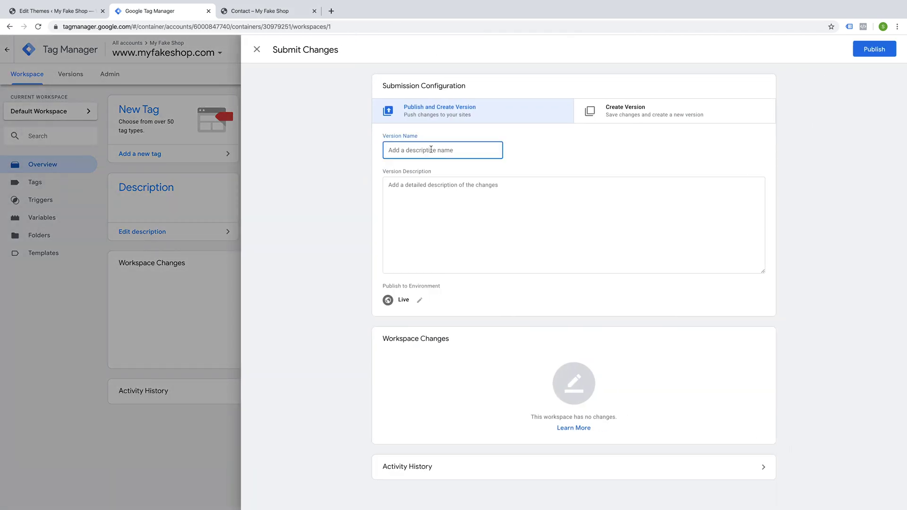
text(Initial GTM)
click(878, 51)
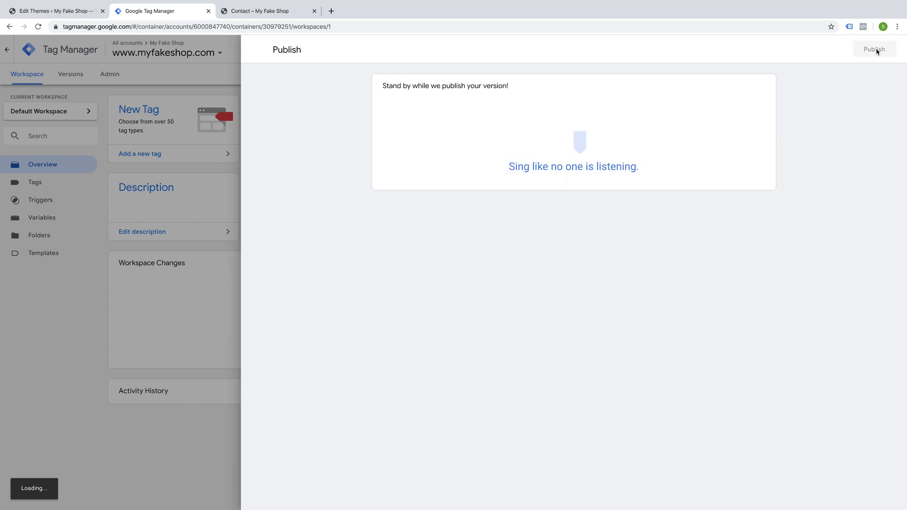